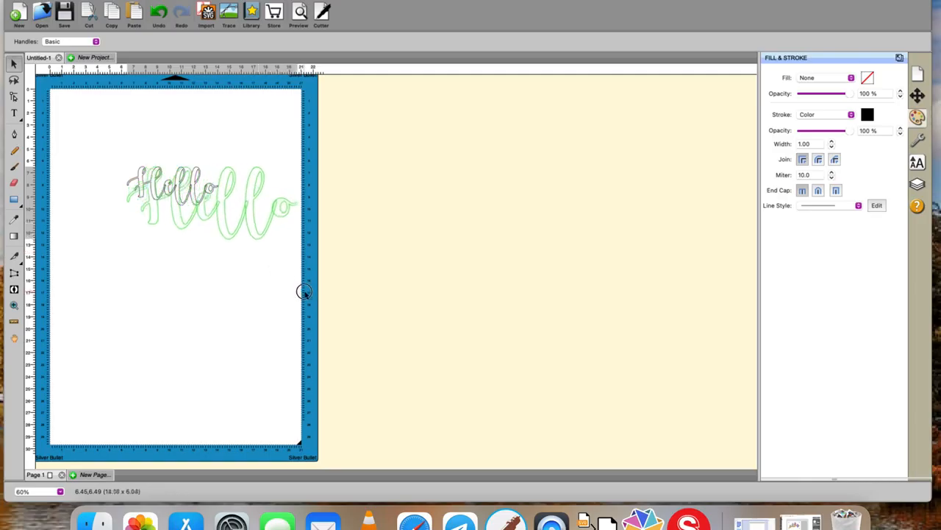
- Move the enlarged Hello text so it sits centred horizontally in the upper half of the page
click(228, 233)
drag(228, 234, 197, 231)
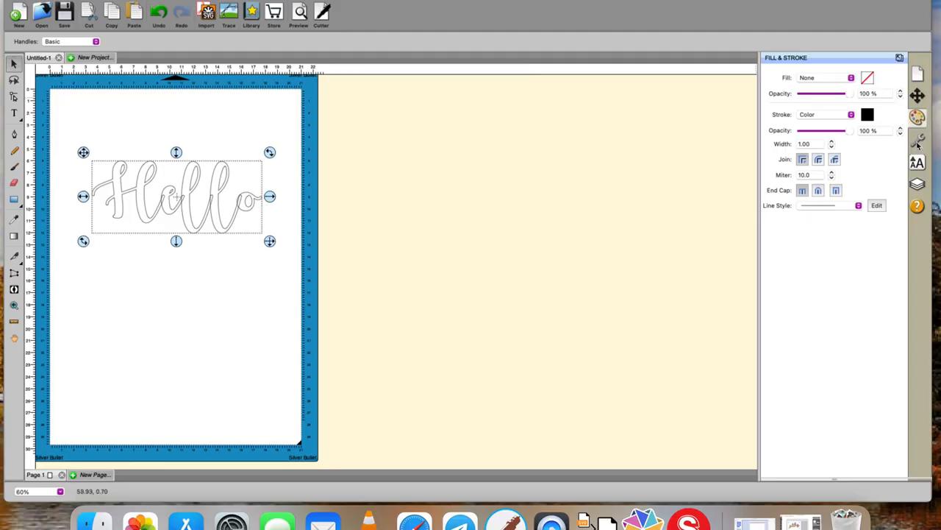
- Preview the cut lines of the Hello text with Weld enabled, and disable Weld again
click(918, 142)
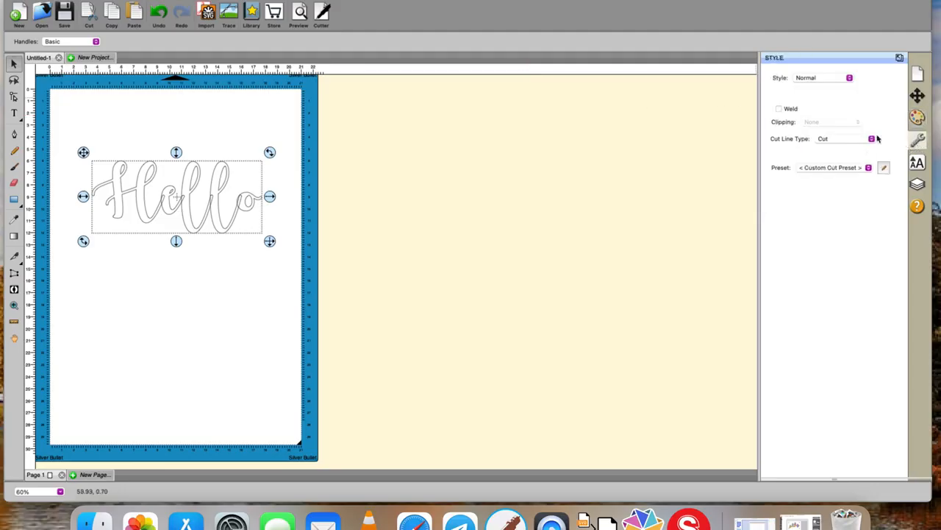
click(779, 110)
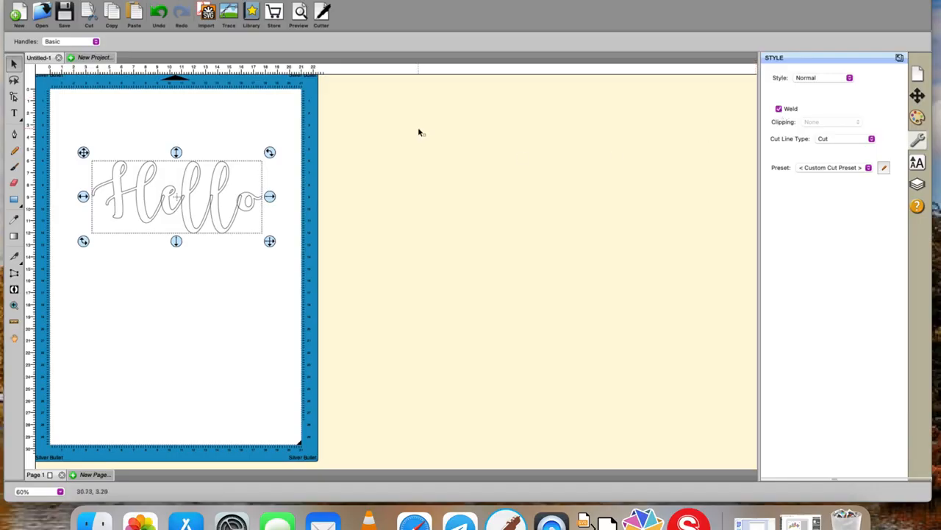
click(301, 14)
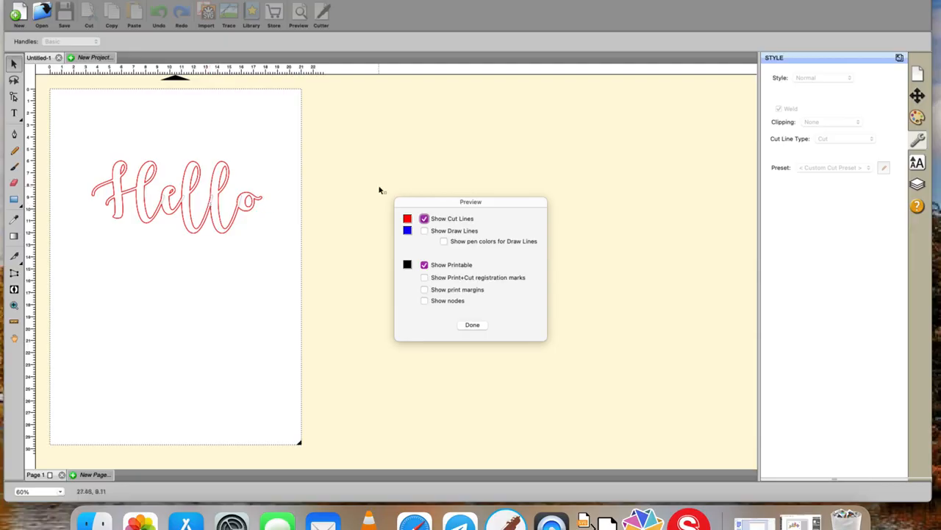
click(473, 325)
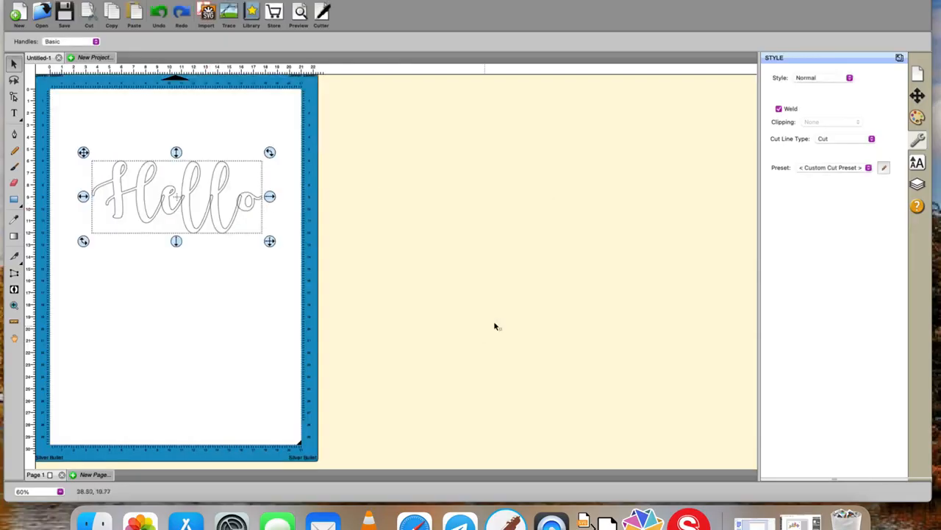
click(779, 109)
- Unite the overlapping letters of the Hello text into a single path
drag(56, 132, 335, 357)
click(206, 2)
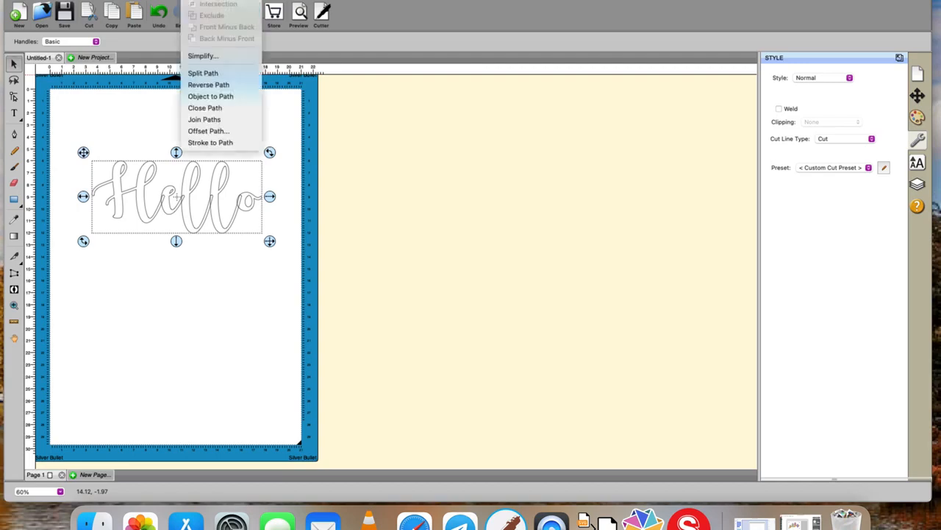
click(202, 2)
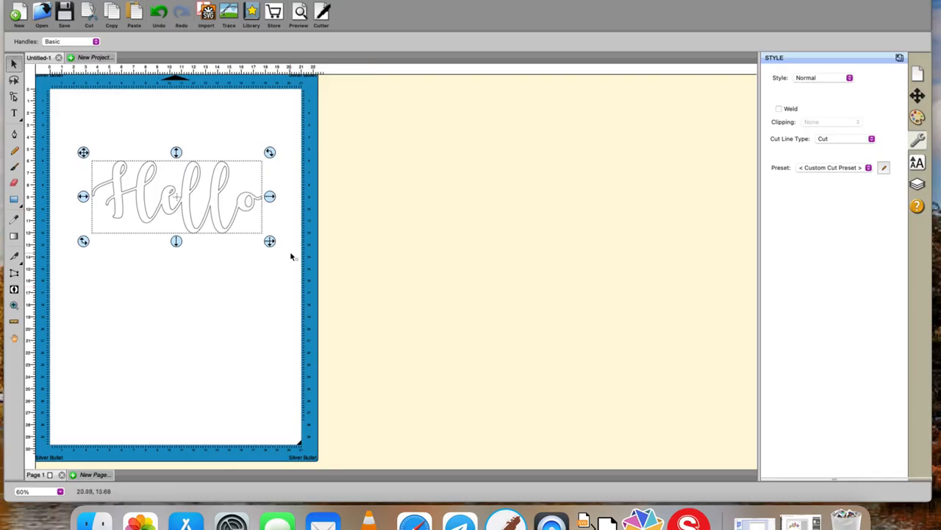
- Simplify the Hello path with a threshold of 100 and resize the word to about 16 cm wide within the page
drag(270, 241, 532, 477)
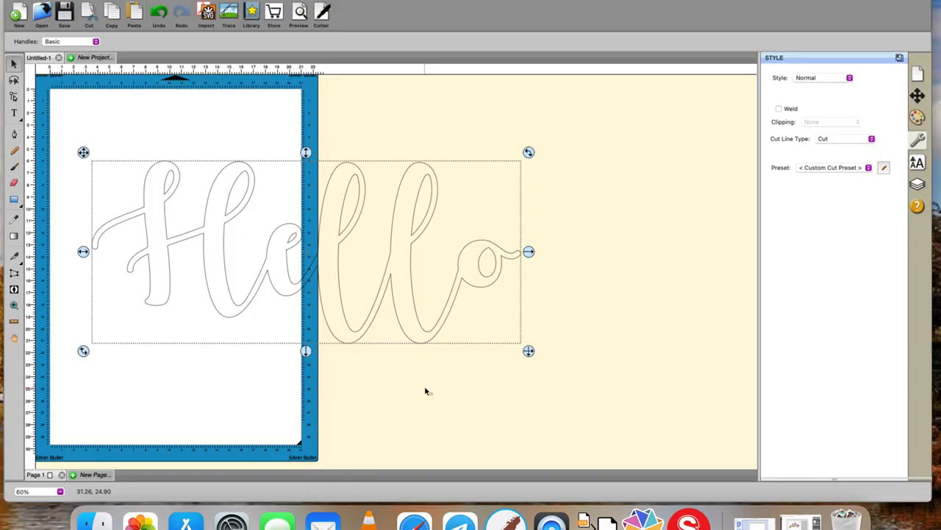
click(193, 0)
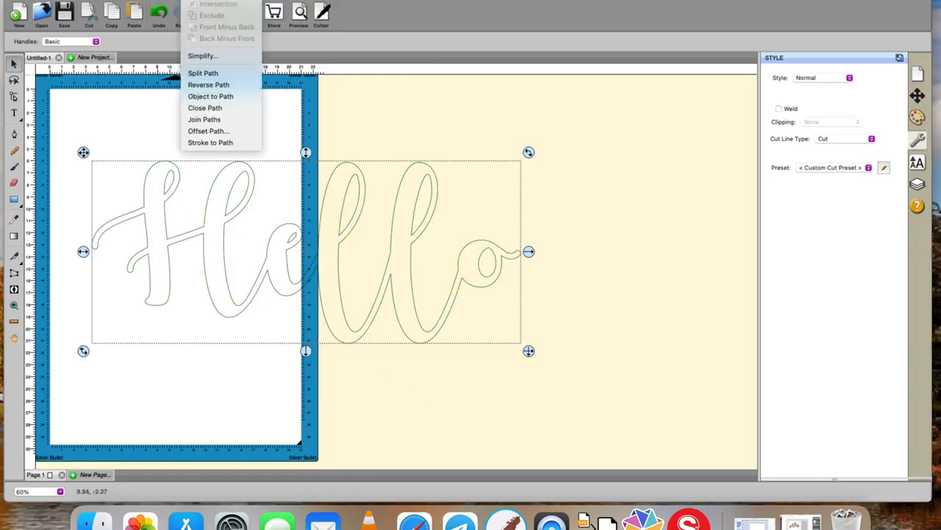
click(209, 55)
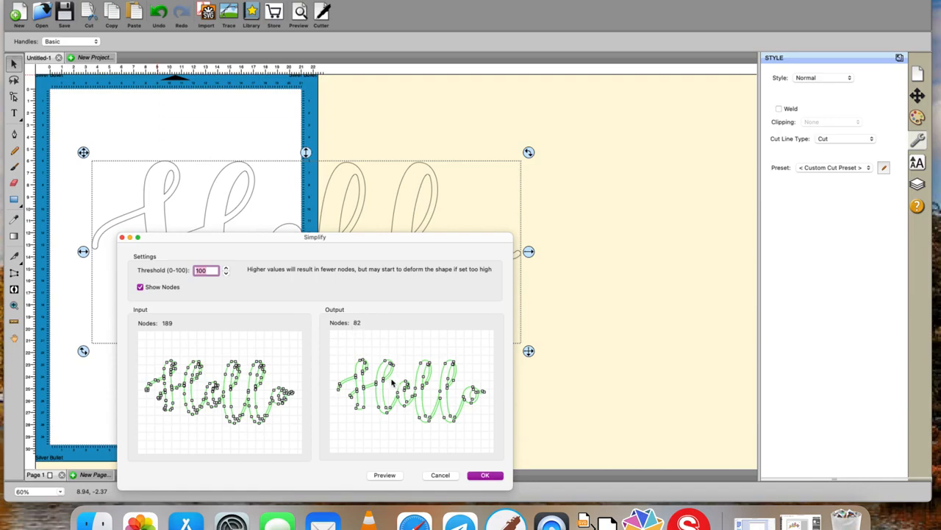
click(484, 475)
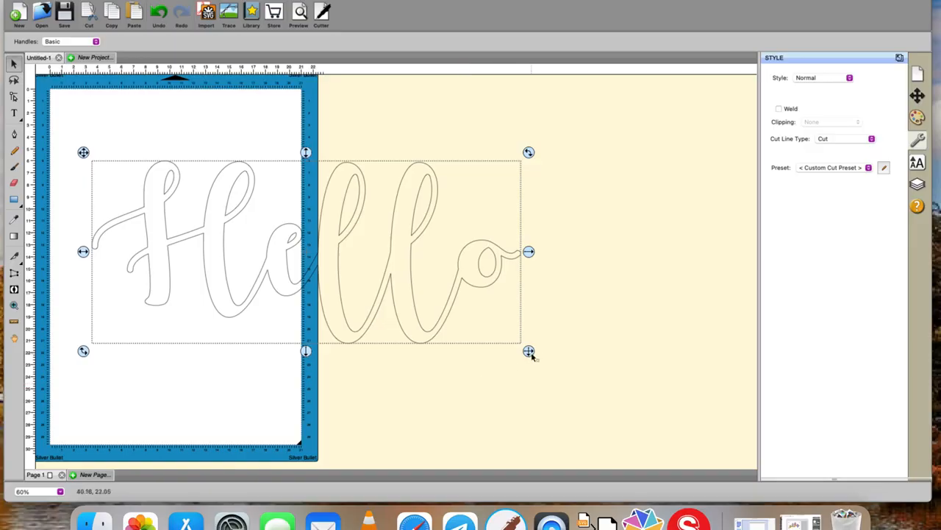
drag(531, 354, 294, 248)
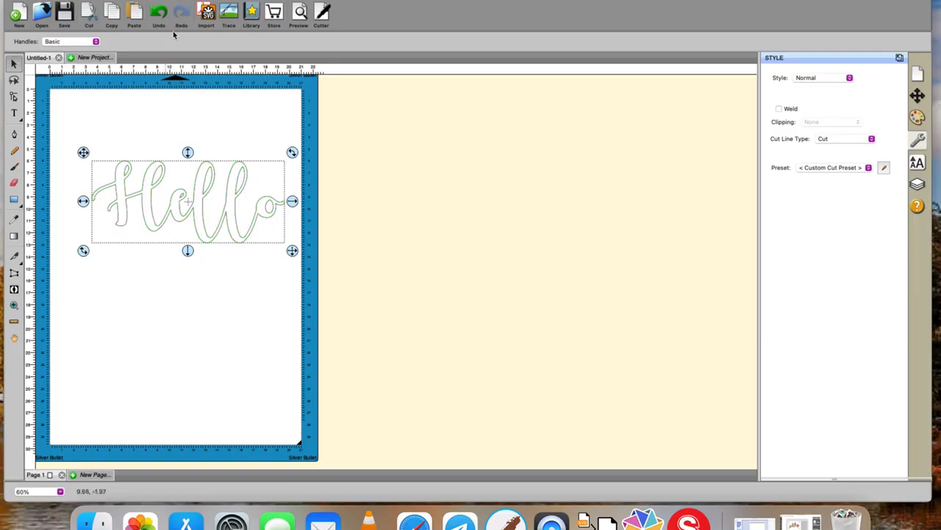
- Try a rounded 0.200 cm path offset on the whole Hello word, and undo it
click(195, 1)
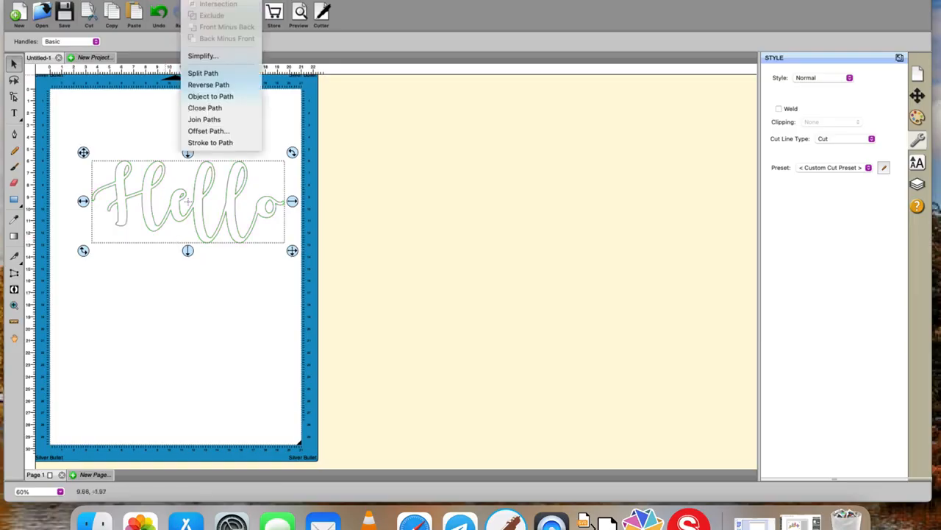
click(199, 135)
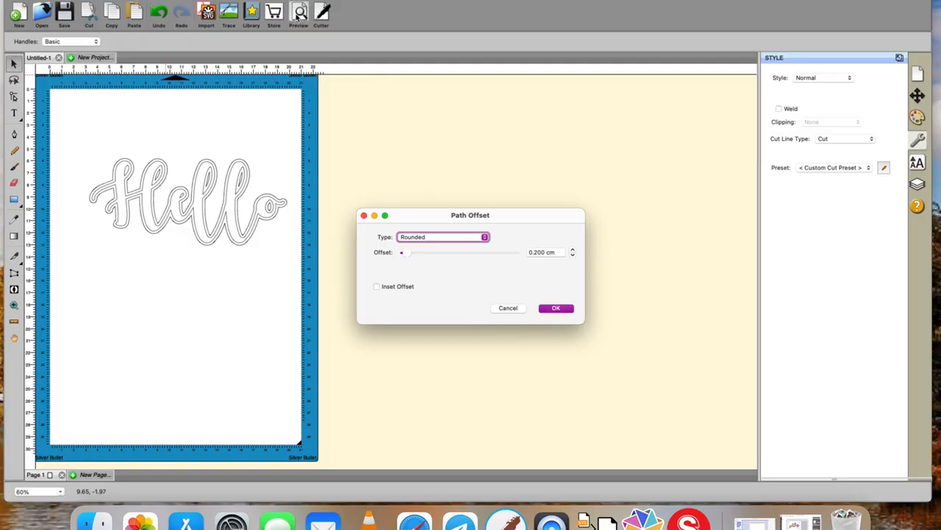
click(556, 308)
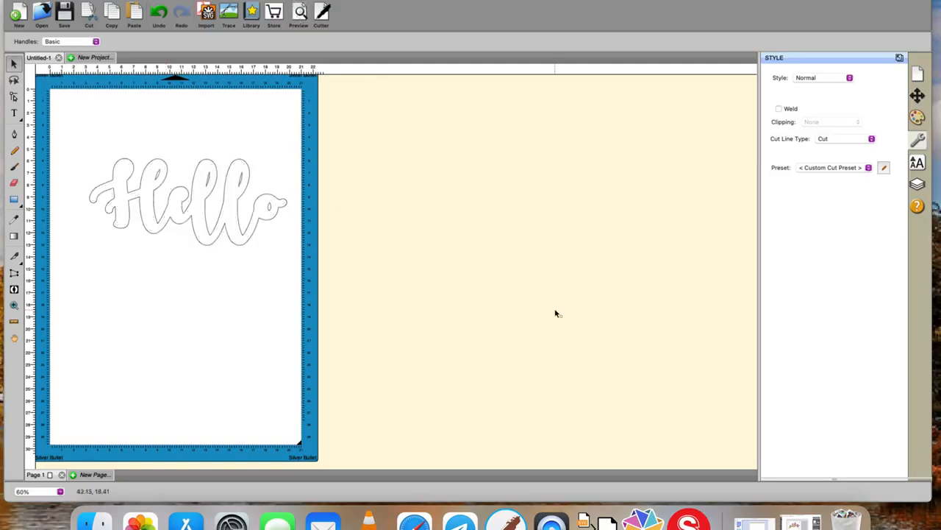
click(133, 223)
click(262, 228)
click(155, 178)
click(238, 206)
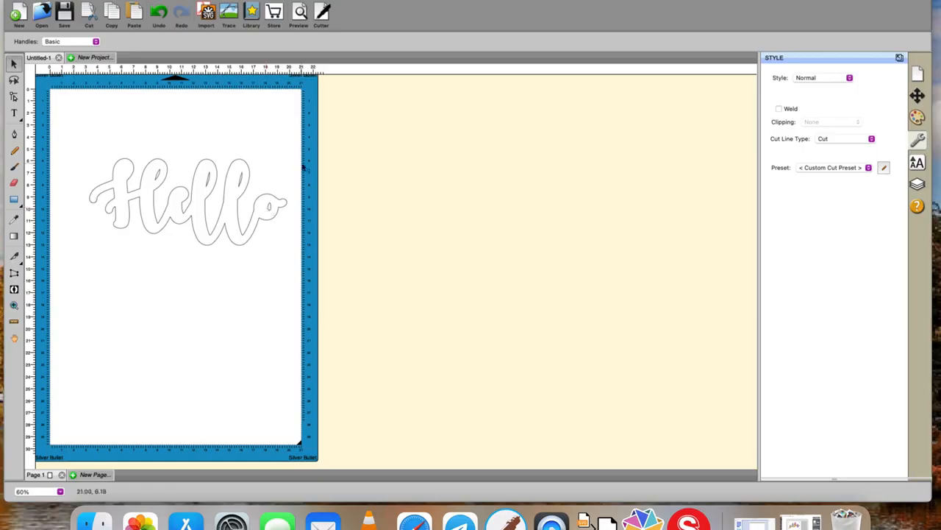
click(161, 15)
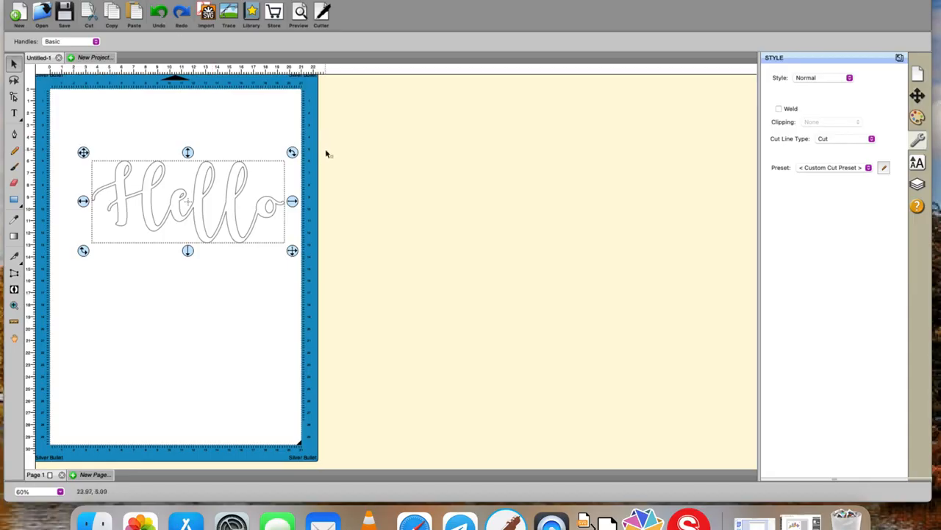
- Break apart the Hello path and move its outer outline down, away from the inner shapes of the letters
right_click(234, 189)
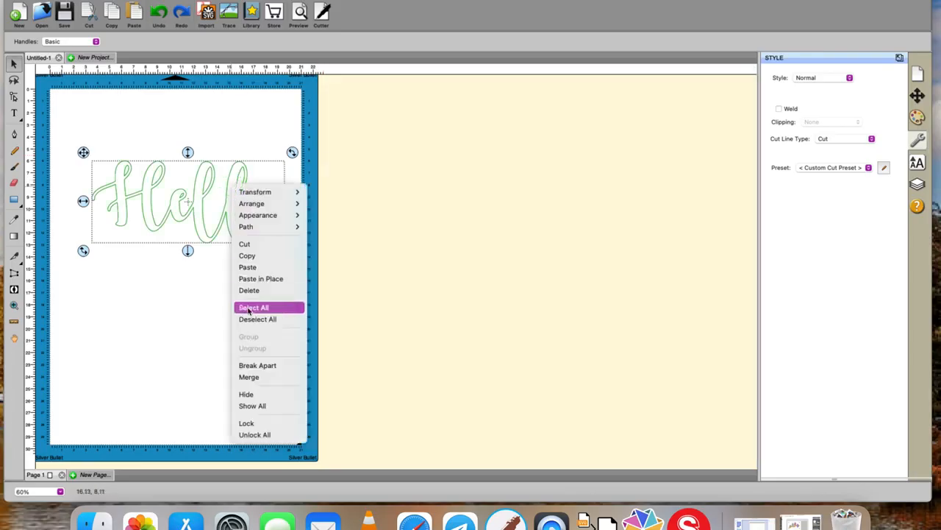
click(256, 363)
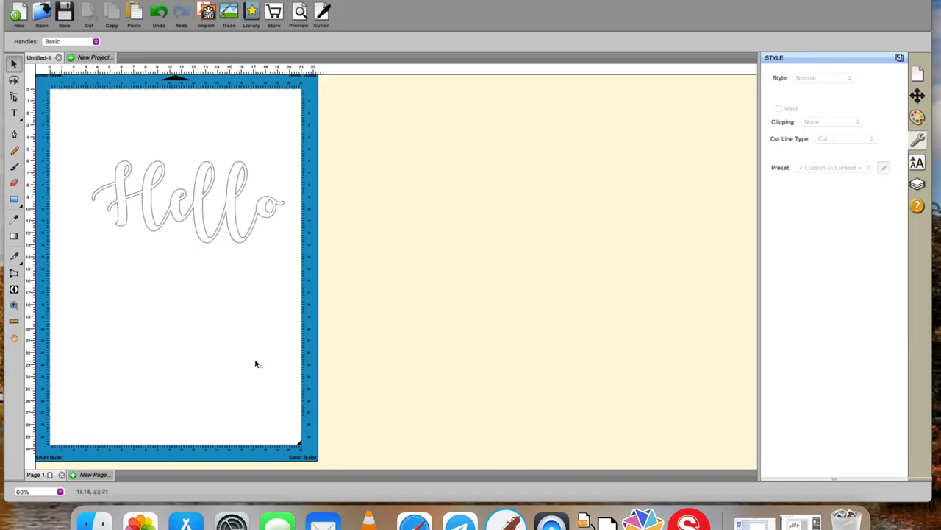
click(209, 246)
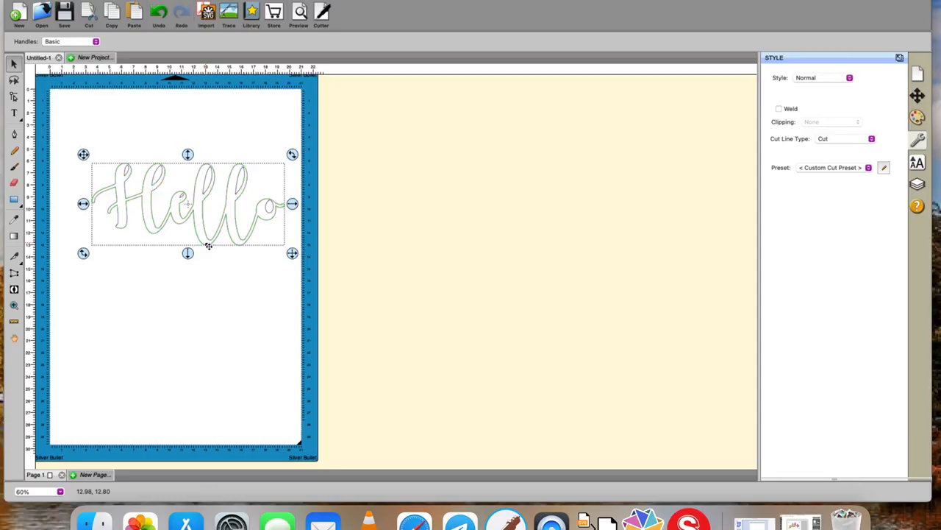
key(Down)
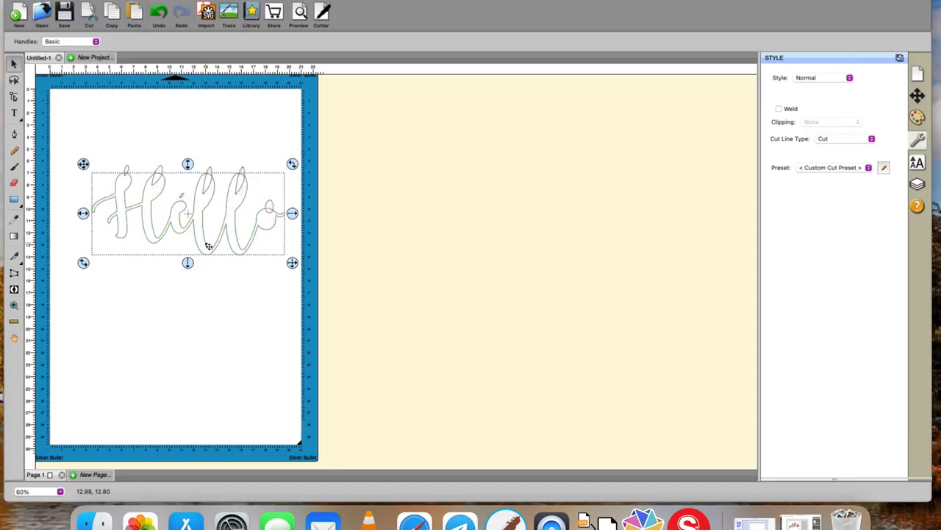
key(Down)
key(Down)
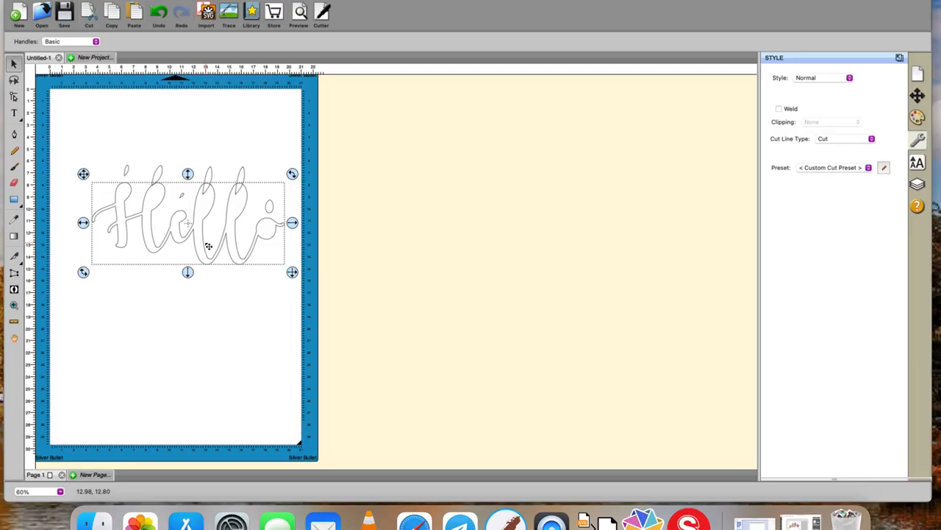
click(337, 232)
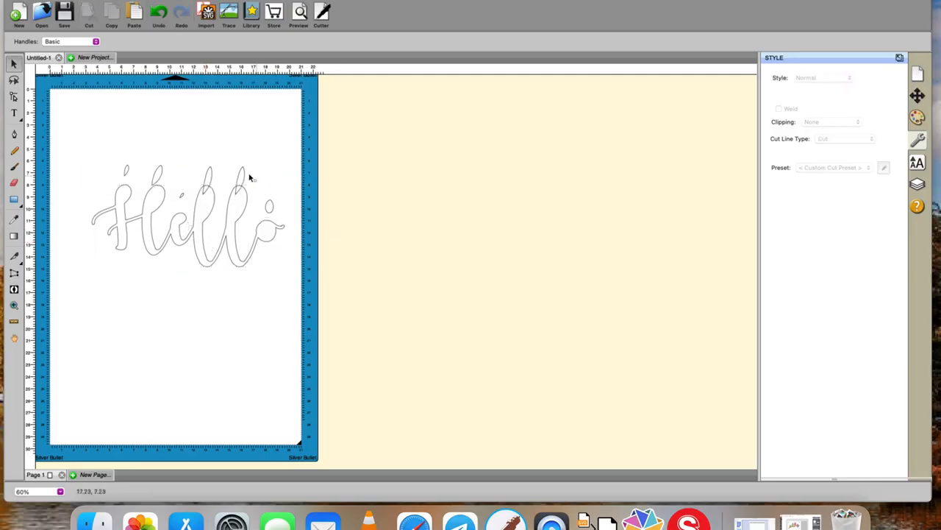
- Group the six separated inner shapes of the letters
drag(95, 142, 306, 224)
right_click(248, 174)
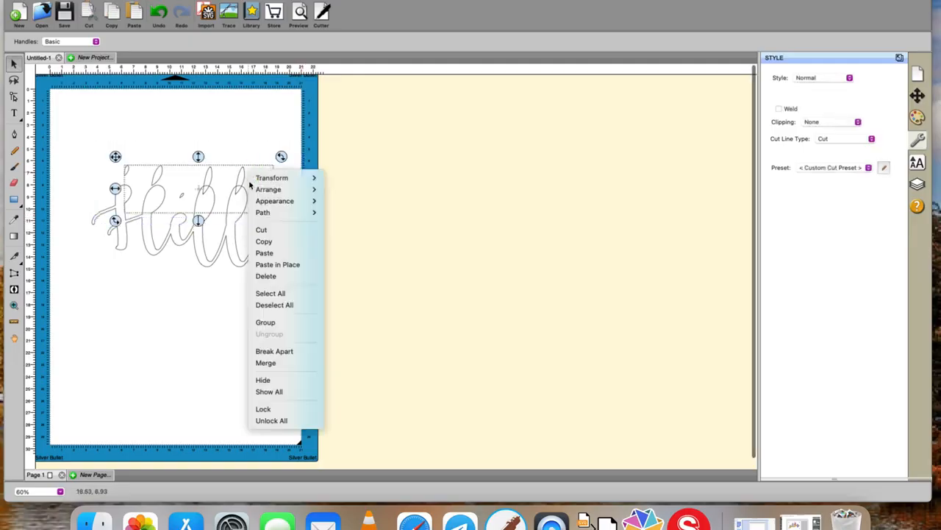
click(264, 322)
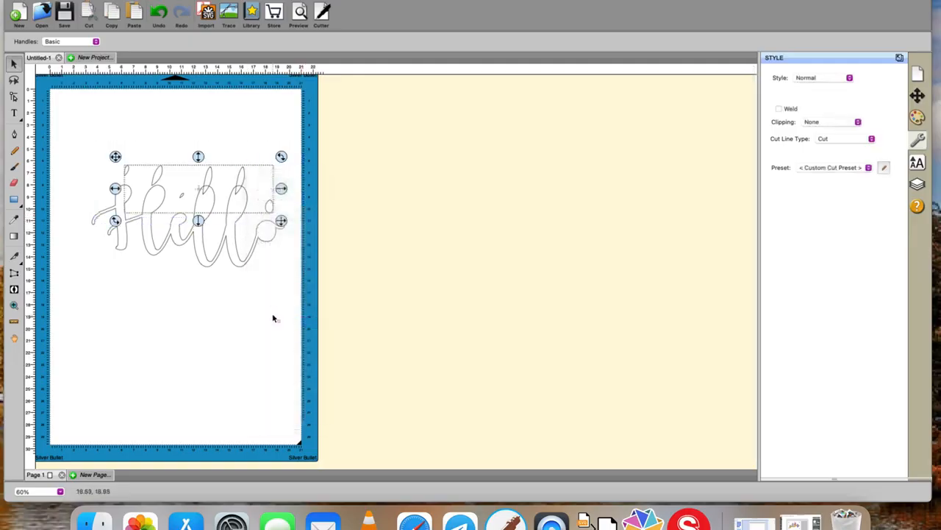
- Offset the outer Hello outline outward by 0.200 cm with the Rounded type
click(243, 269)
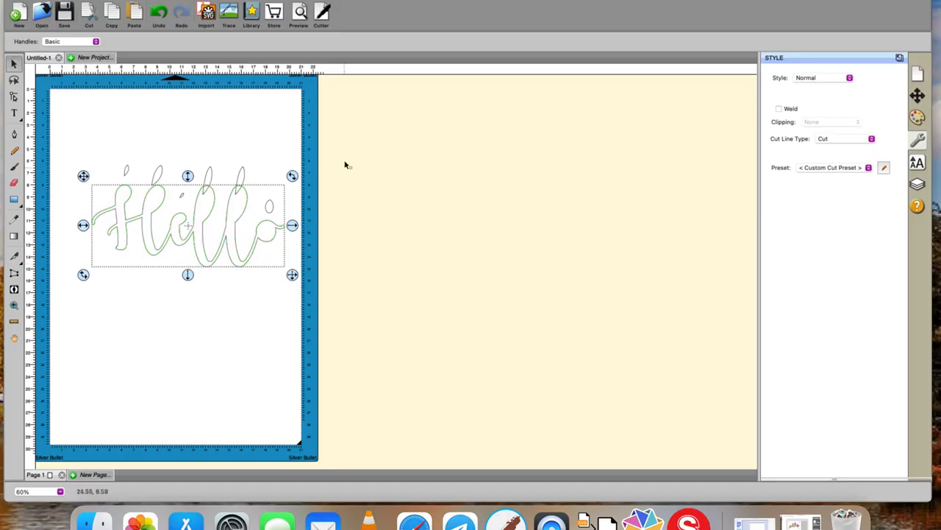
click(193, 0)
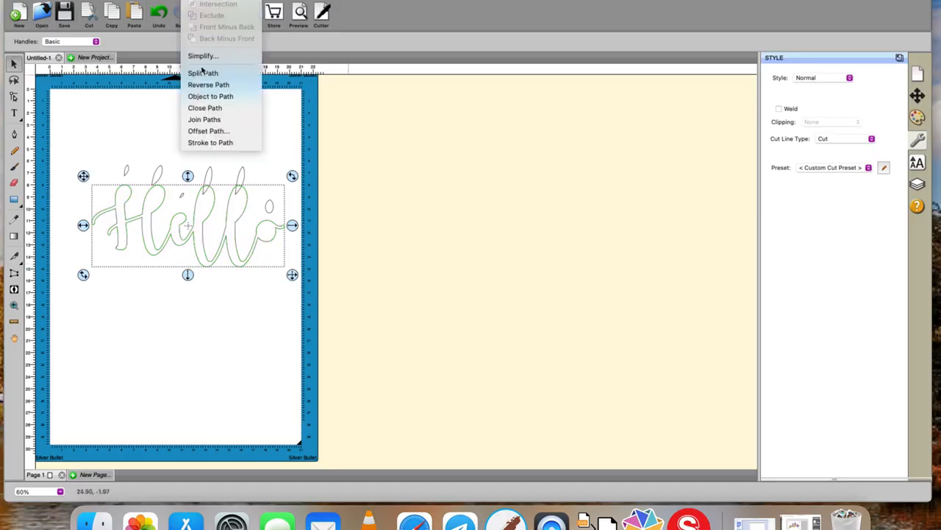
click(208, 131)
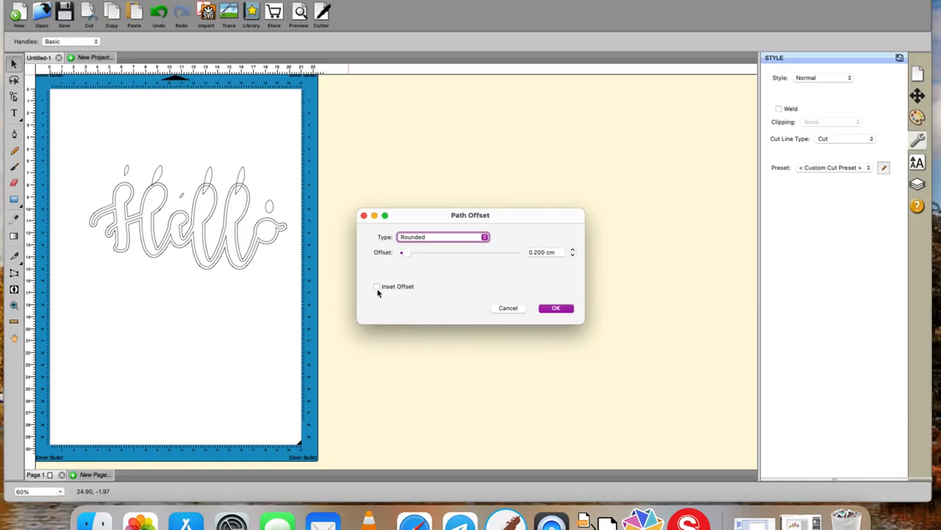
click(564, 309)
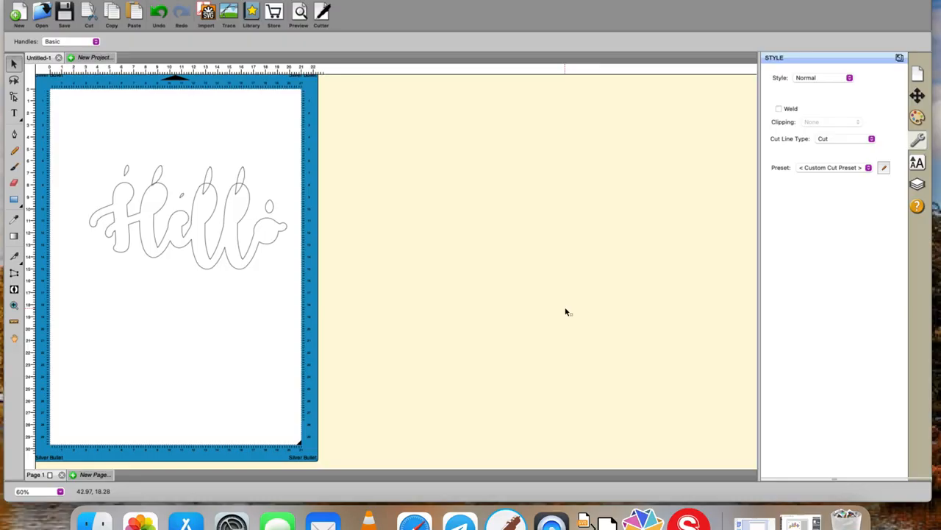
- Move the offset Hello outline up until the inner shapes sit back inside their letters
click(256, 254)
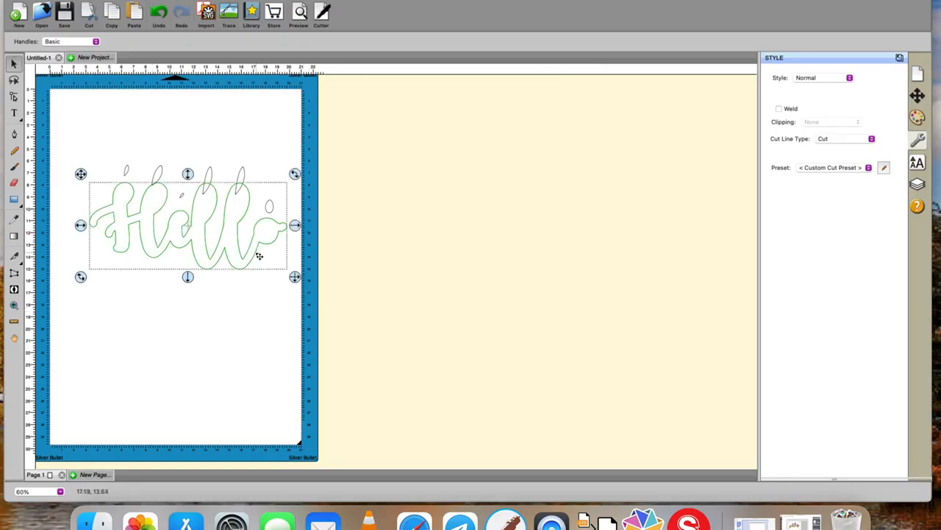
key(Up)
key(Up)
key(Up)
key(Up)
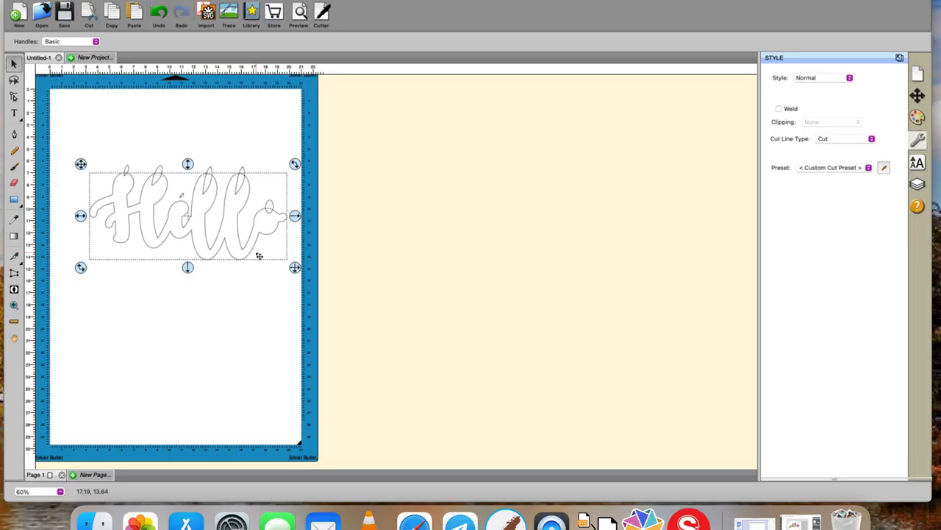
key(Up)
key(Up)
key(Up)
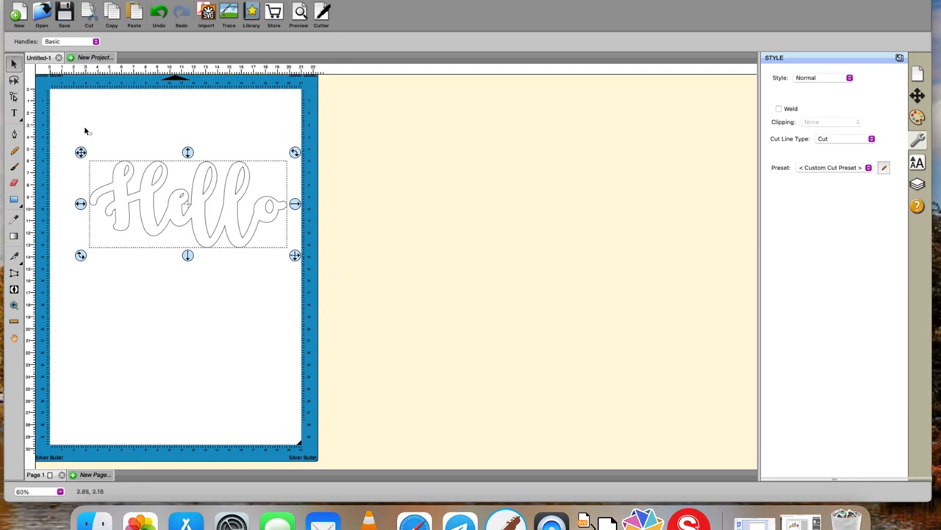
- Combine the offset outline and the grouped inner shapes into one path using the Exclude operation
click(56, 128)
drag(56, 128, 362, 336)
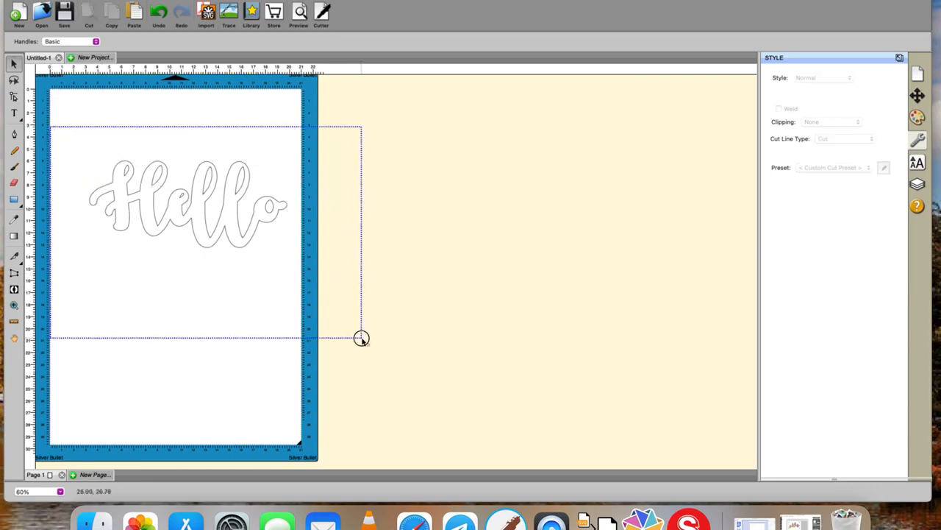
click(214, 1)
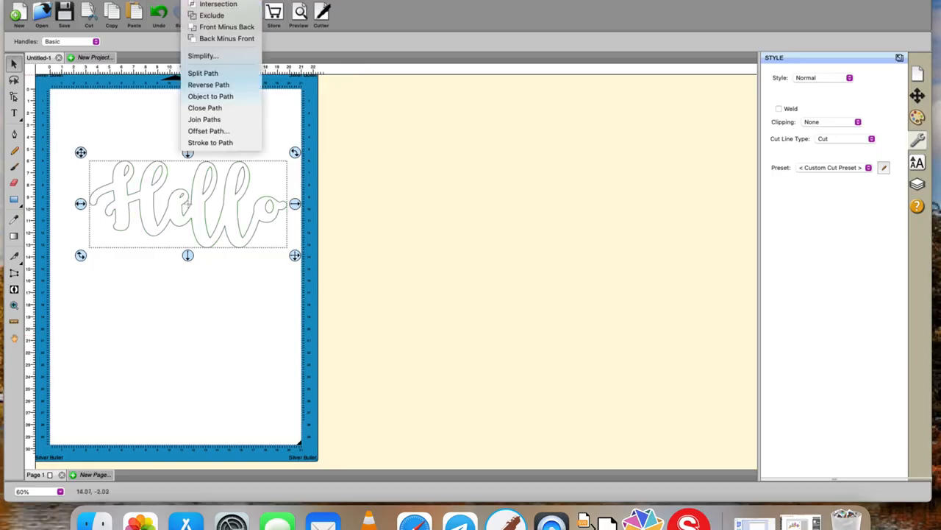
click(191, 16)
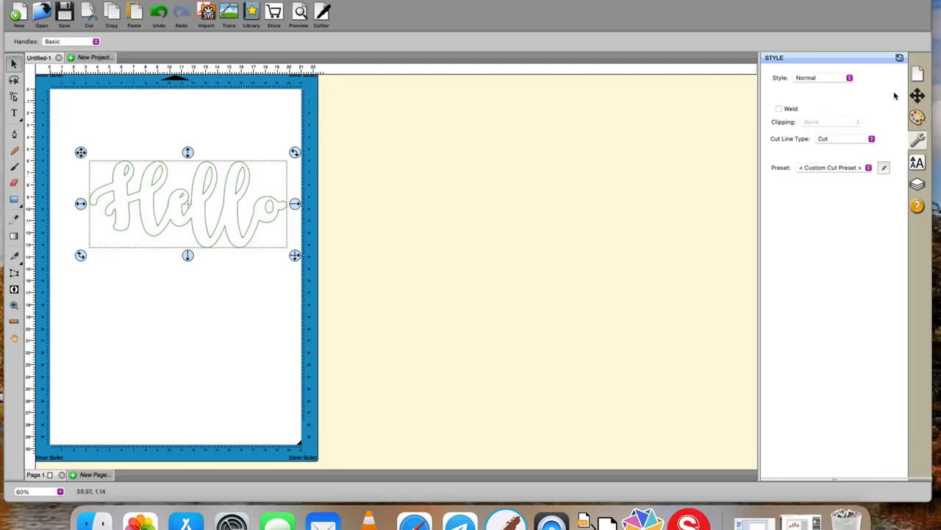
- Give the combined Hello path a solid colour fill and change that fill to bright pink
click(918, 116)
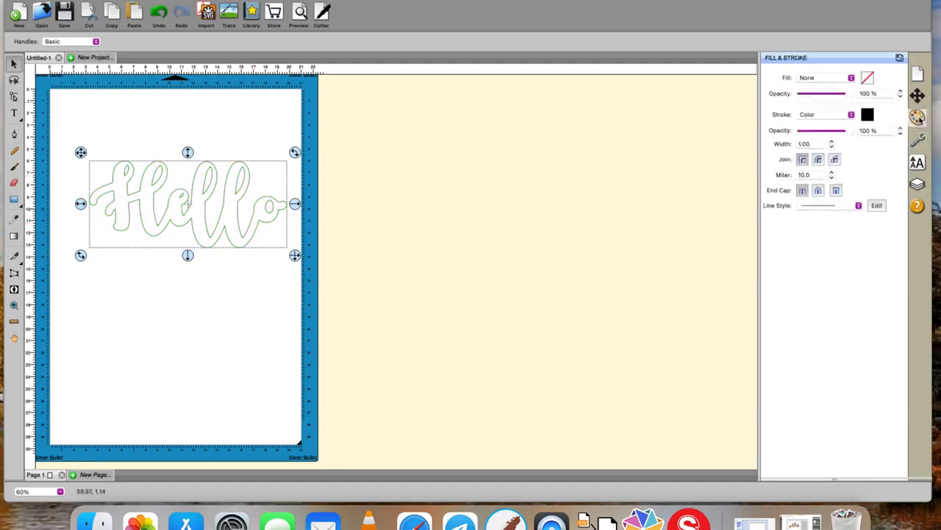
click(851, 78)
click(834, 89)
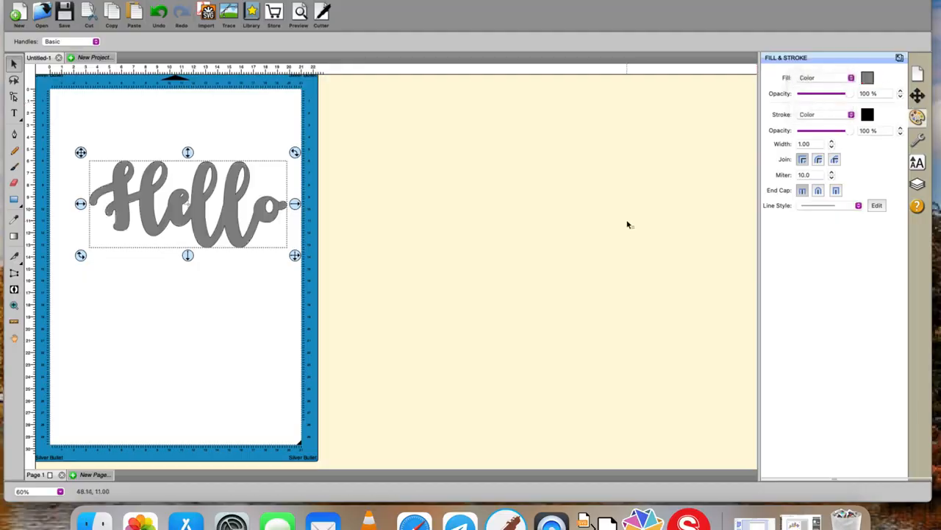
click(868, 78)
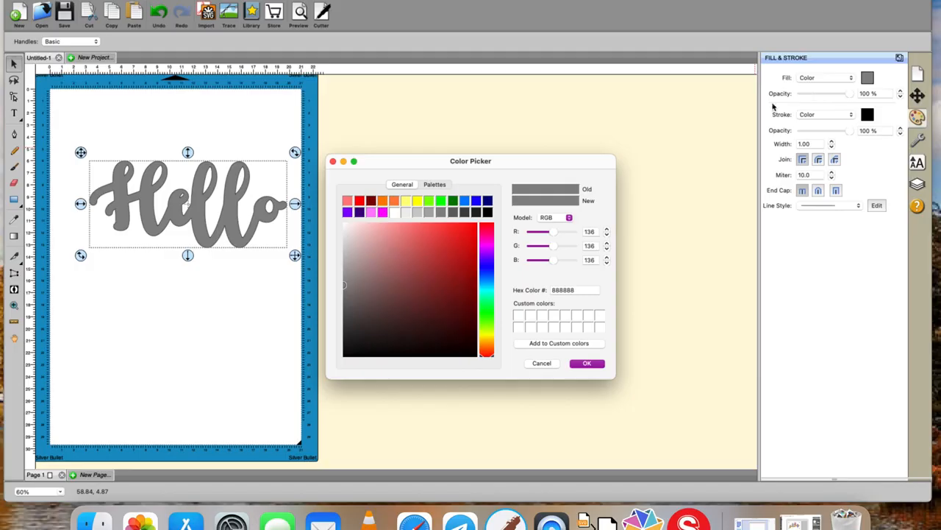
click(371, 212)
click(572, 365)
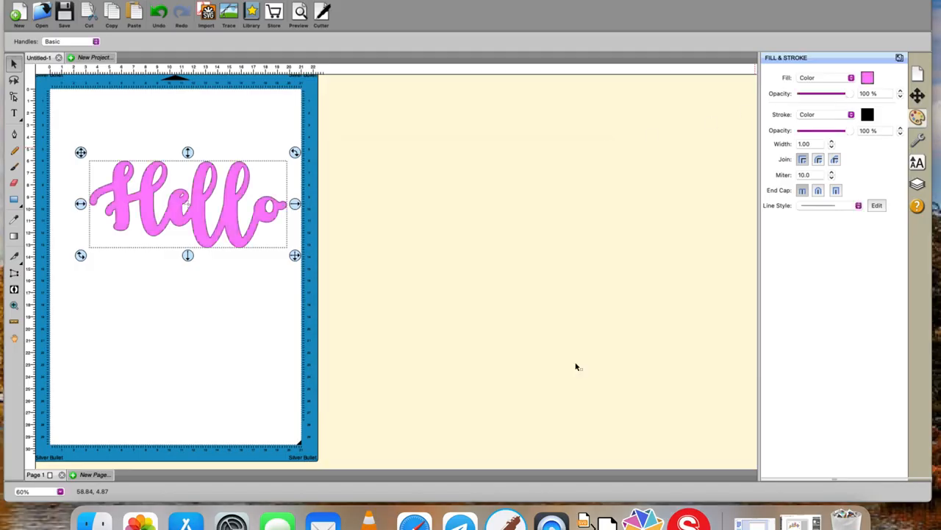
click(559, 288)
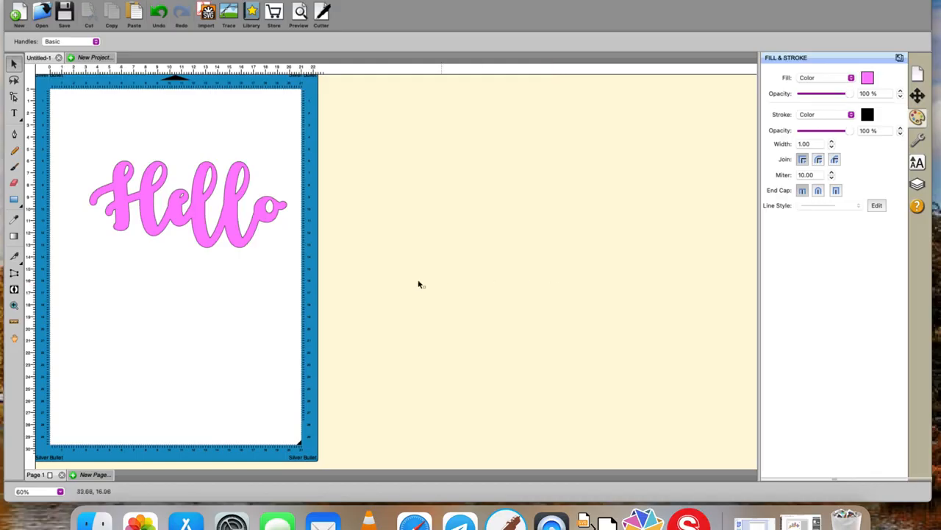
- Add a Shadow Layer behind the pink Hello with the Shadow type, Blackout Shadow enabled and a size larger than 0.212 cm
click(221, 241)
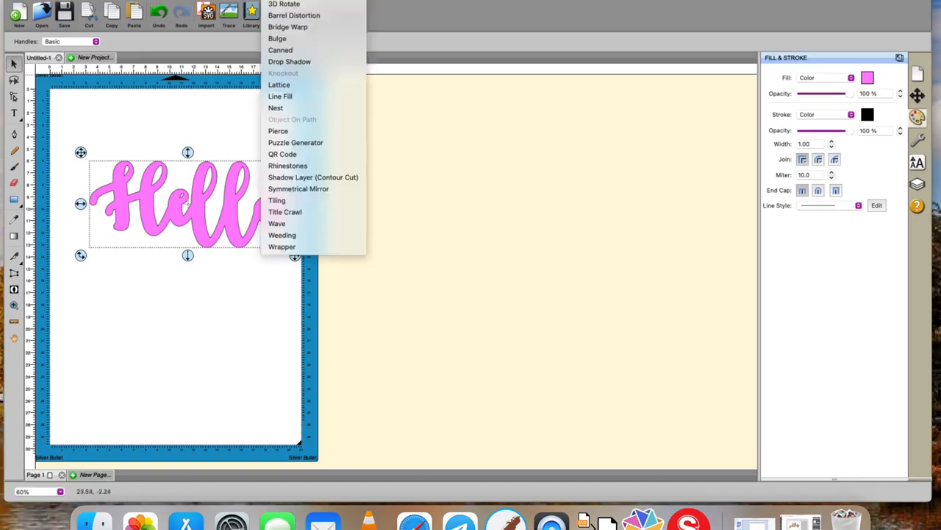
click(299, 182)
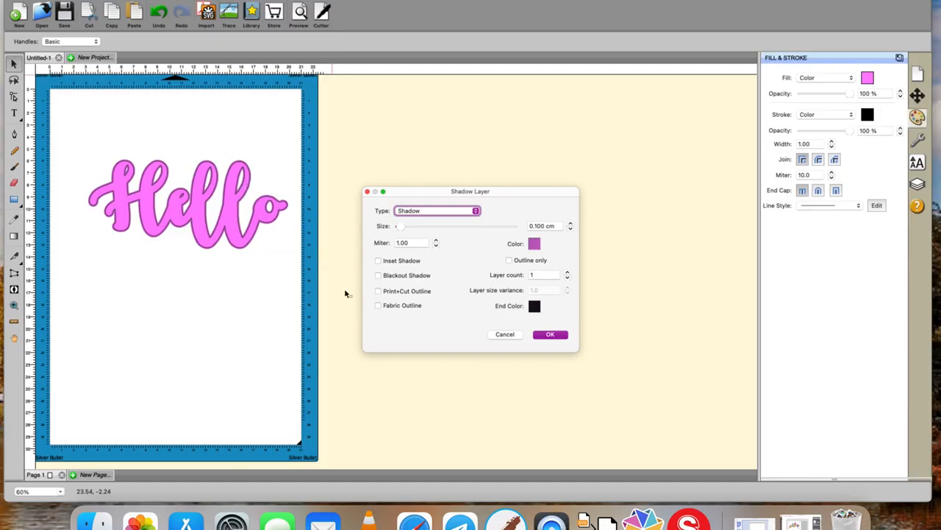
click(378, 275)
click(401, 228)
mouse_move(401, 228)
mouse_down()
mouse_move(417, 227)
mouse_move(400, 227)
mouse_up()
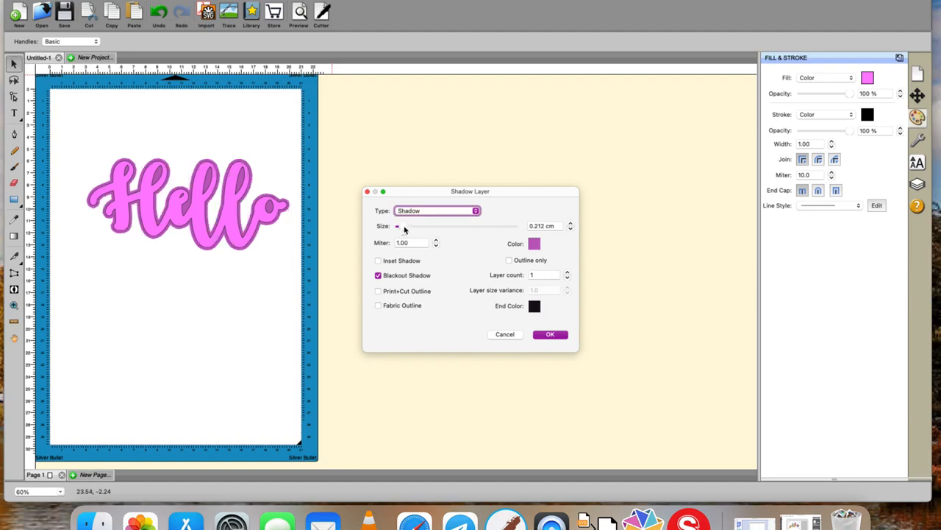
mouse_move(404, 230)
mouse_down()
mouse_move(450, 228)
mouse_move(408, 226)
mouse_up()
click(551, 335)
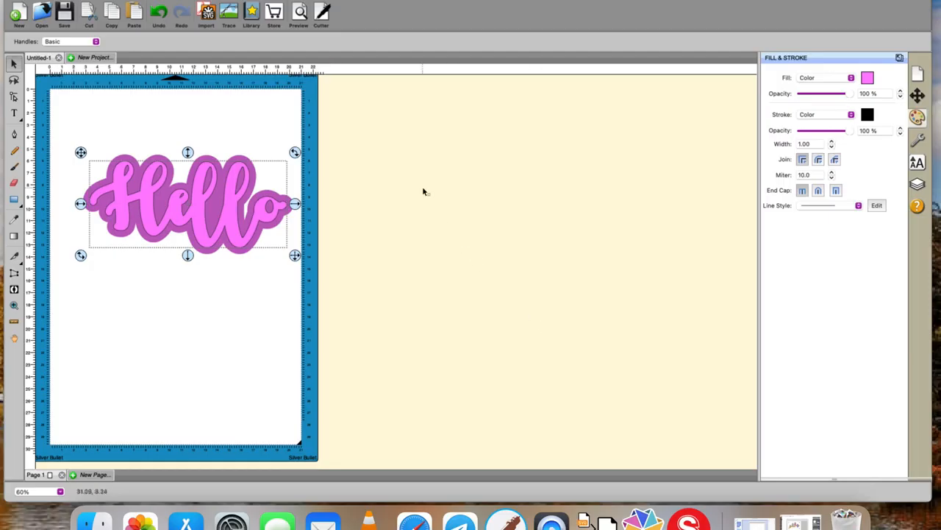
- Preview the cut lines of the Hello and its shadow layer, and close the preview
click(299, 21)
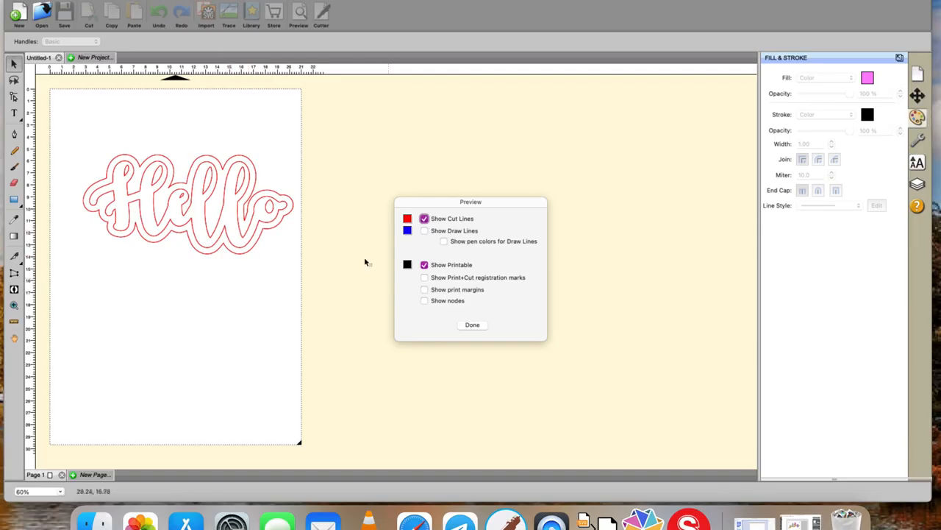
click(472, 325)
click(281, 294)
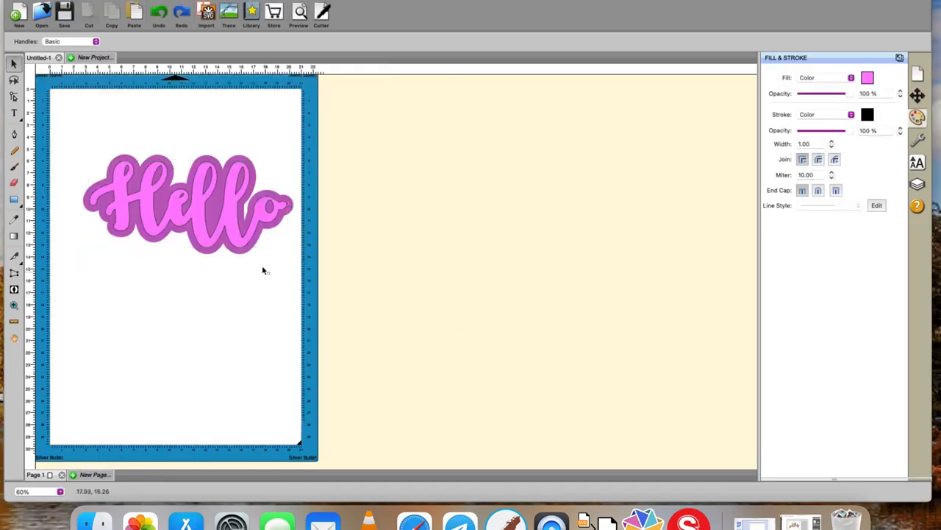
- Move the pink Hello below its shadow layer and set its cut line type to the (Print+Cut) Cut option
click(237, 222)
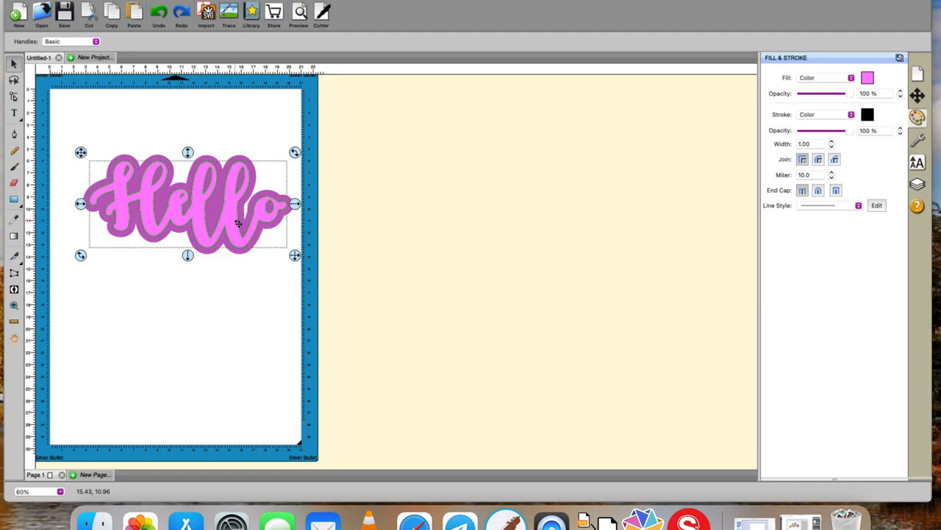
drag(237, 223, 236, 335)
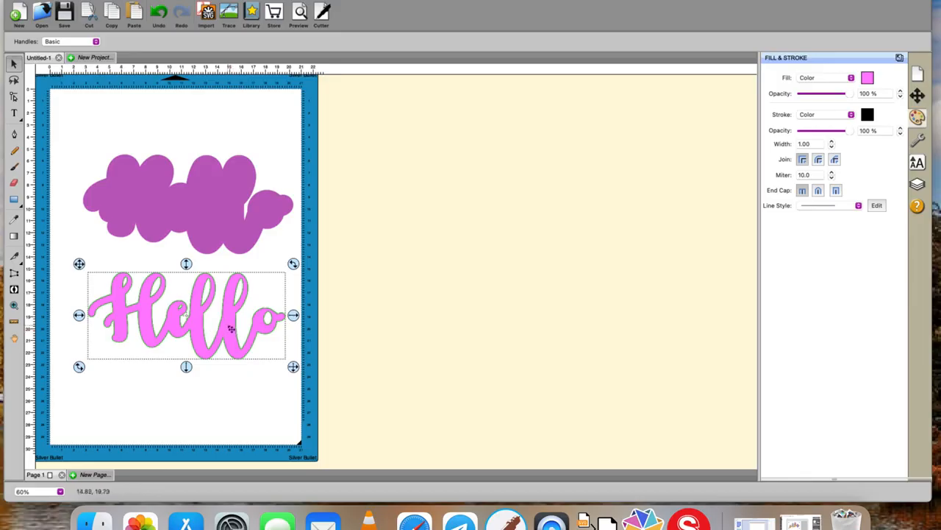
click(918, 140)
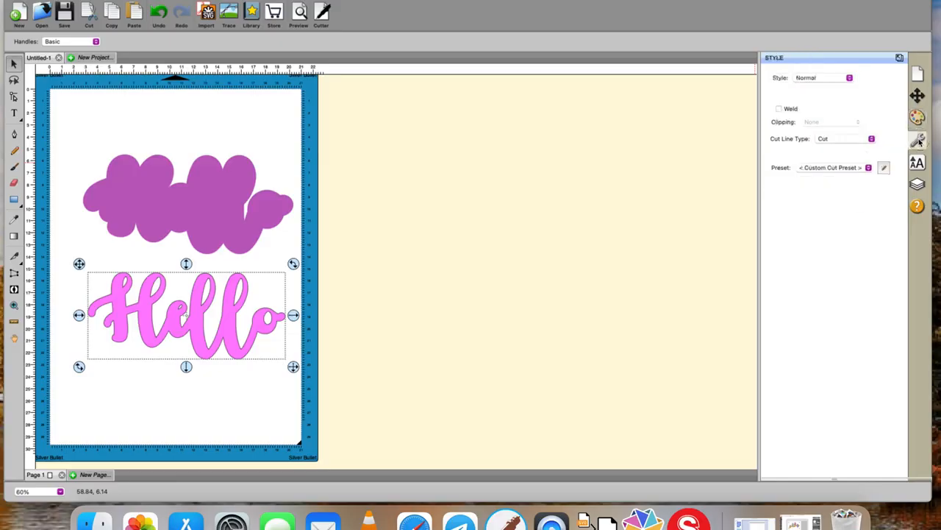
click(873, 140)
click(862, 160)
- Move the pink Hello back up onto the shadow layer and adjust its position within the shadow's outline
drag(258, 315, 259, 209)
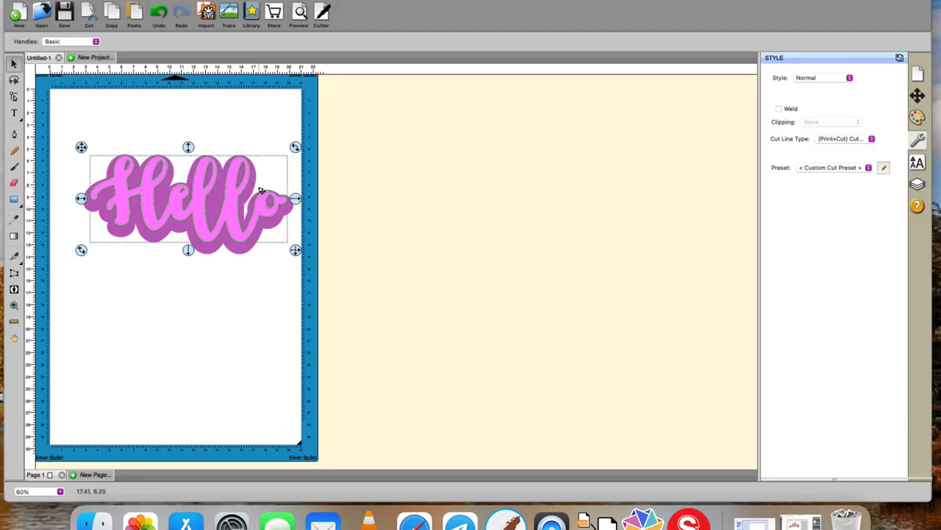
click(207, 292)
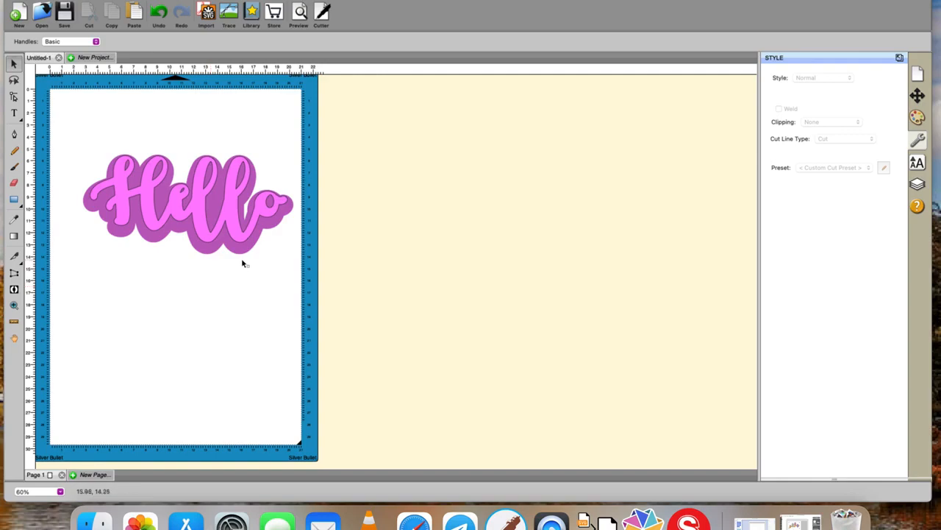
click(244, 239)
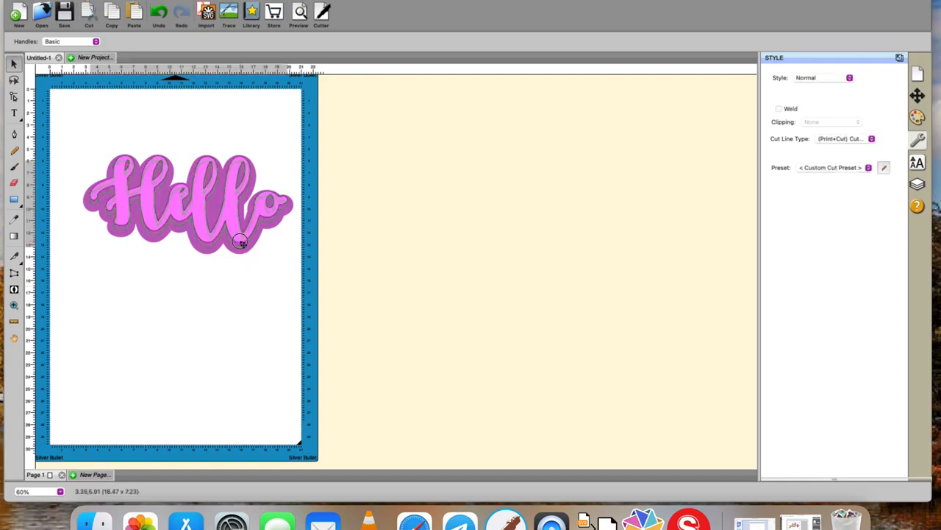